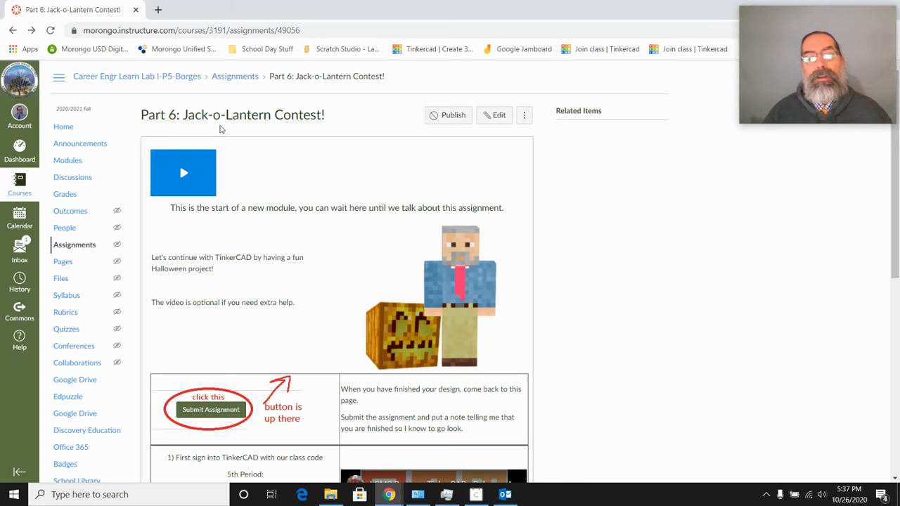
Open the 5th Period TinkerCAD class link from the Jack-o-Lantern Contest assignment instructions.
scroll(269, 133, "down", 3)
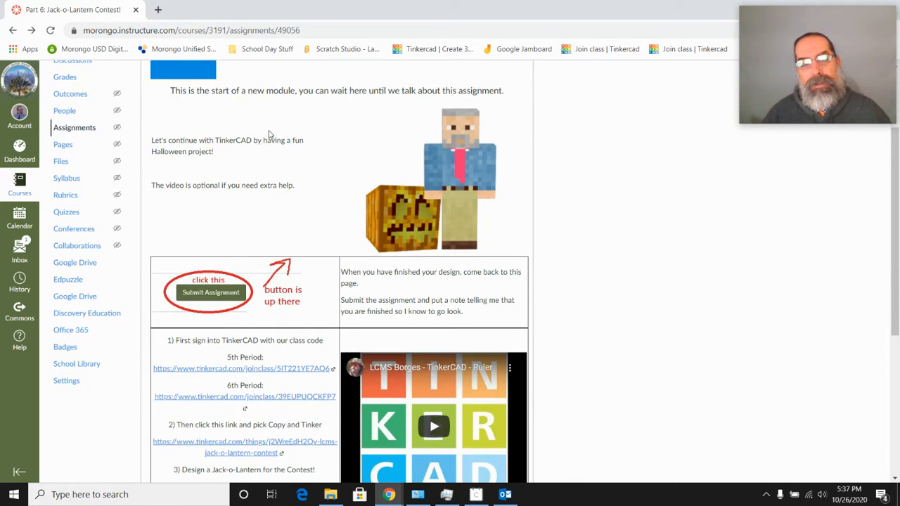
scroll(269, 134, "down", 3)
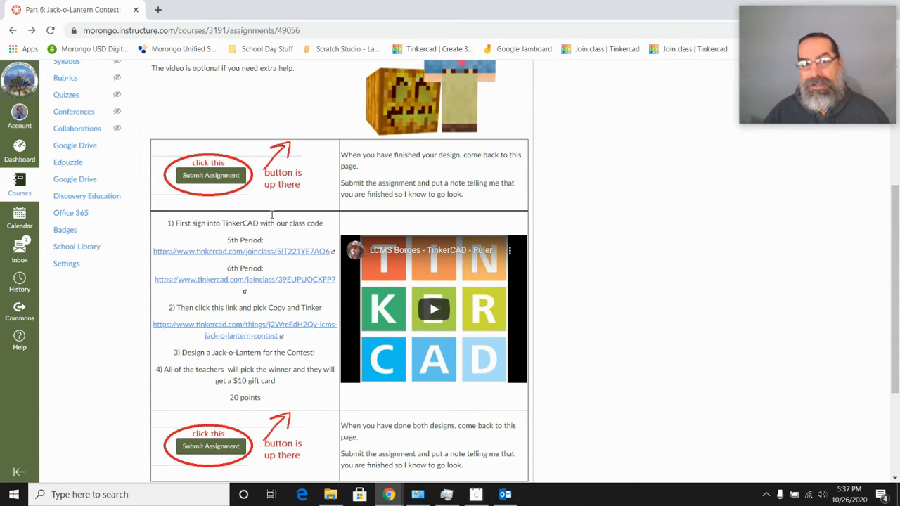
left_click(256, 256)
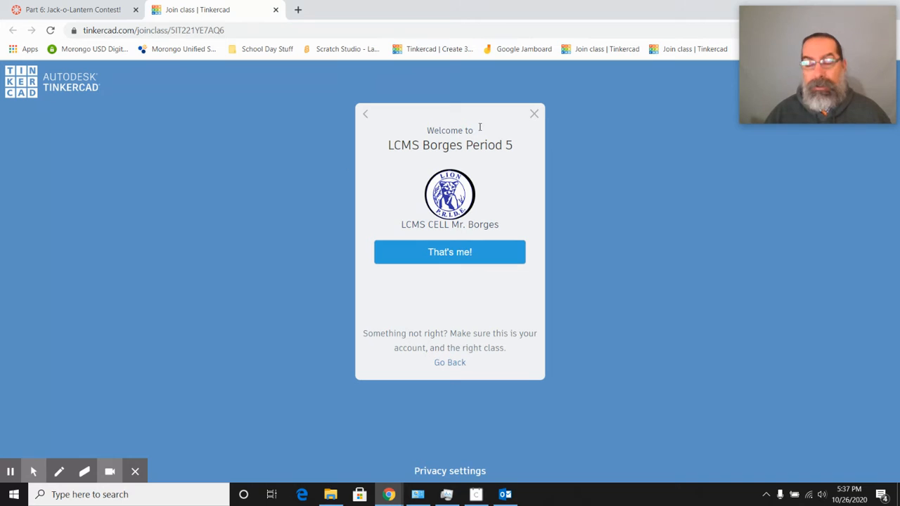
Return to the assignment, open the linked LCMS Jack-o-Lantern Contest design and start tinkering with it.
left_click(81, 12)
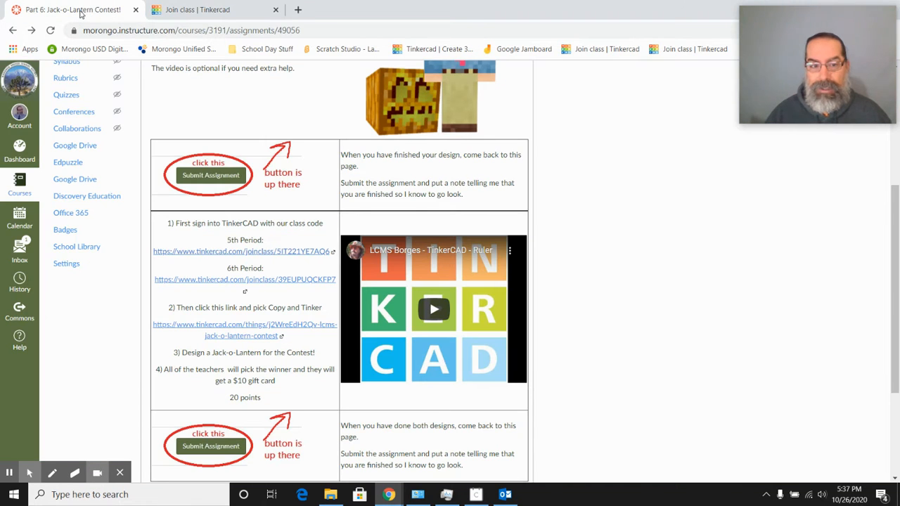
left_click(230, 329)
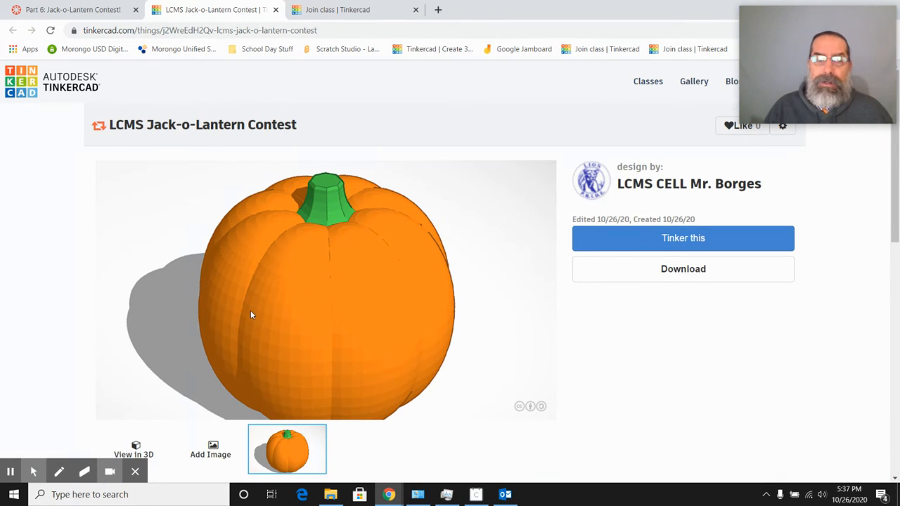
scroll(251, 313, "down", 2)
scroll(250, 315, "up", 1)
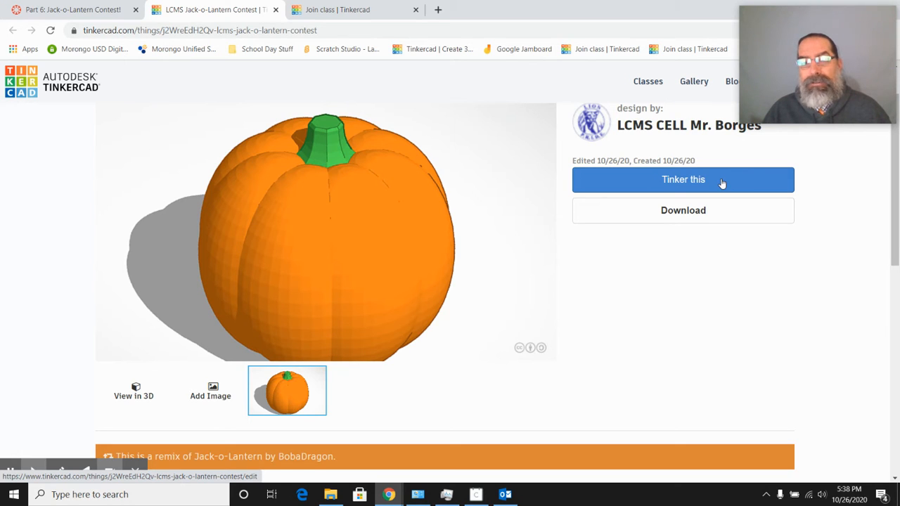
left_click(675, 181)
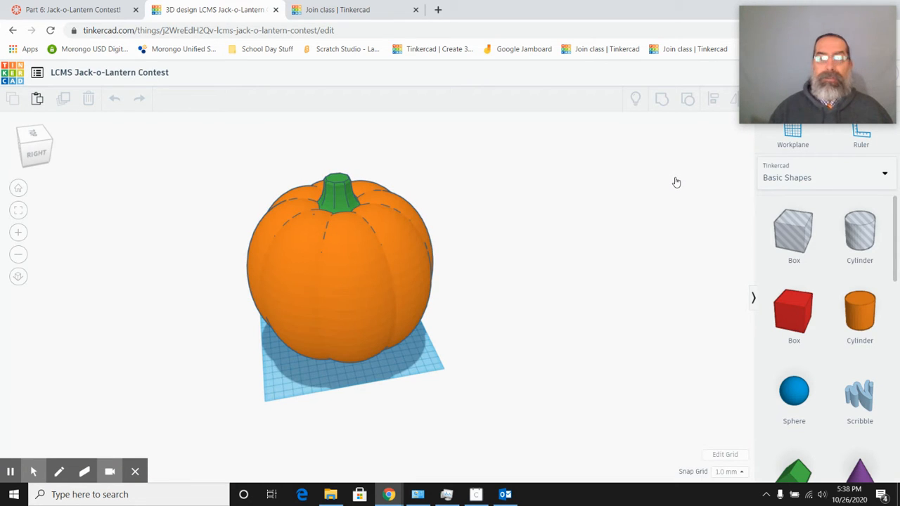
Add a Roof shape in front of the pumpkin and lift it 122 mm to about eye level.
right_click_drag(506, 277, 385, 274)
scroll(404, 274, "up", 3)
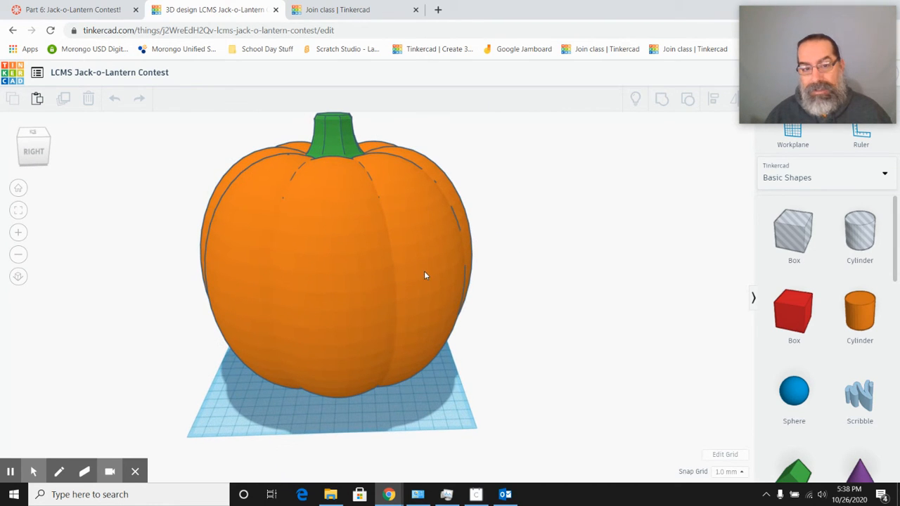
middle_click_drag(472, 230, 542, 244)
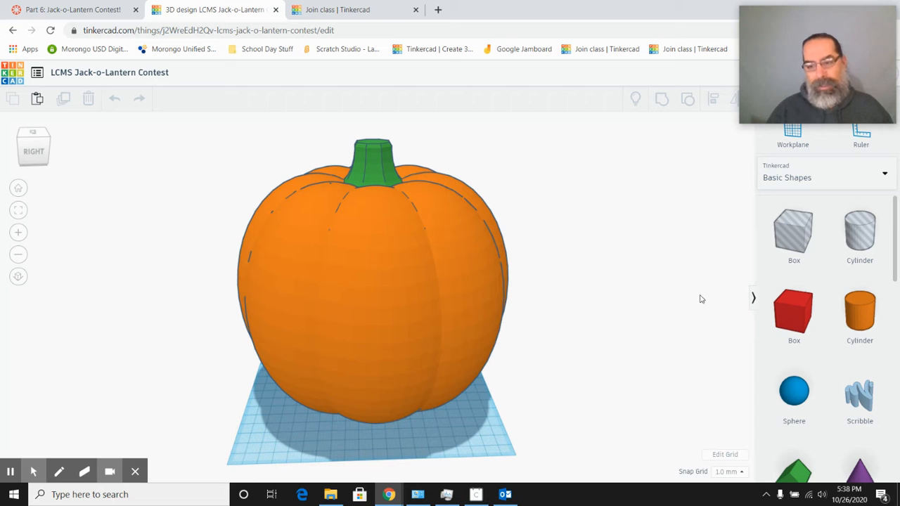
scroll(798, 323, "down", 5)
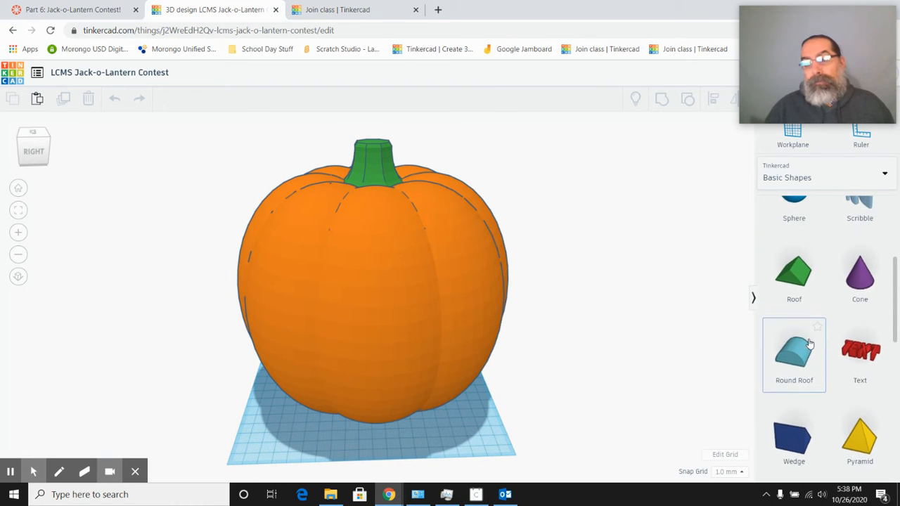
left_click(794, 282)
left_click_drag(794, 283, 385, 454)
left_click_drag(372, 419, 373, 254)
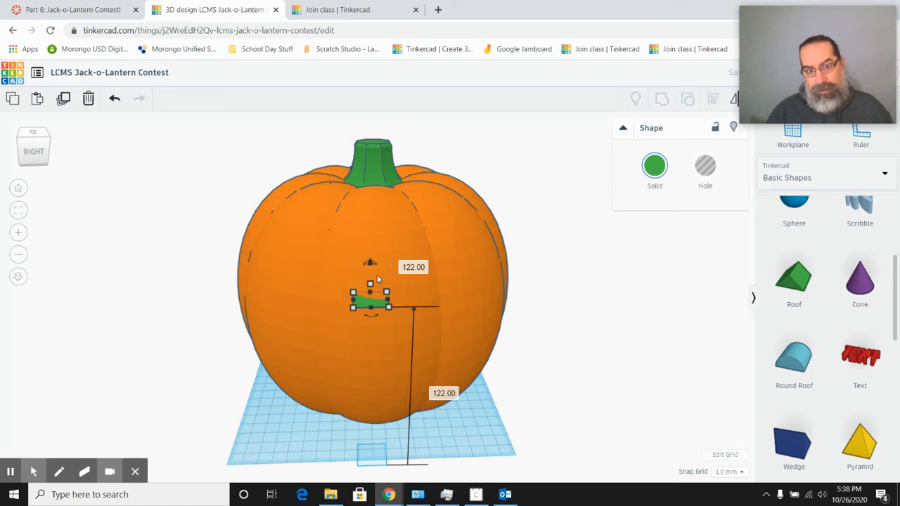
Enlarge the roof shape and adjust its height and position against the front of the pumpkin.
left_click_drag(376, 308, 374, 329)
right_click_drag(237, 373, 285, 382)
left_click_drag(436, 279, 437, 262)
left_click_drag(482, 329, 397, 323)
right_click_drag(563, 335, 411, 377)
right_click_drag(533, 389, 547, 369)
left_click_drag(365, 268, 392, 281)
right_click_drag(519, 282, 543, 313)
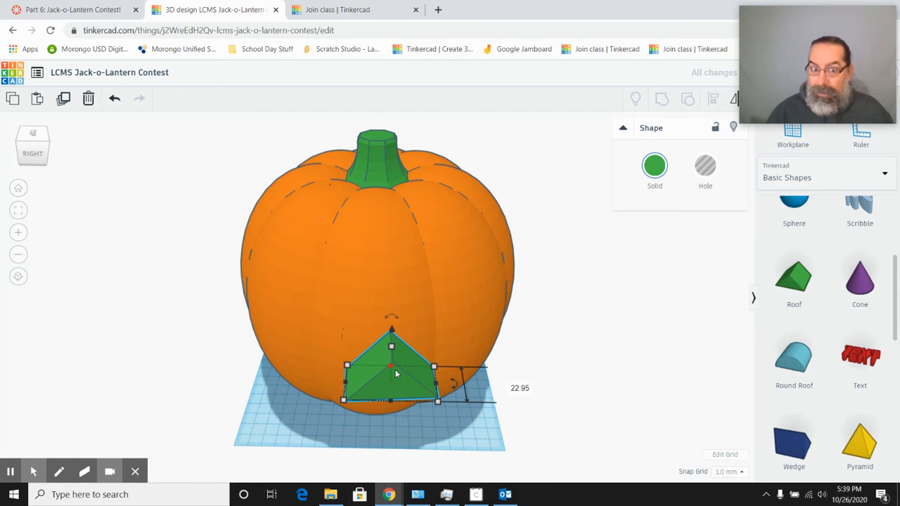
Lengthen the roof to about 54 mm deep and push it back into the pumpkin's front.
left_click_drag(394, 399, 402, 459)
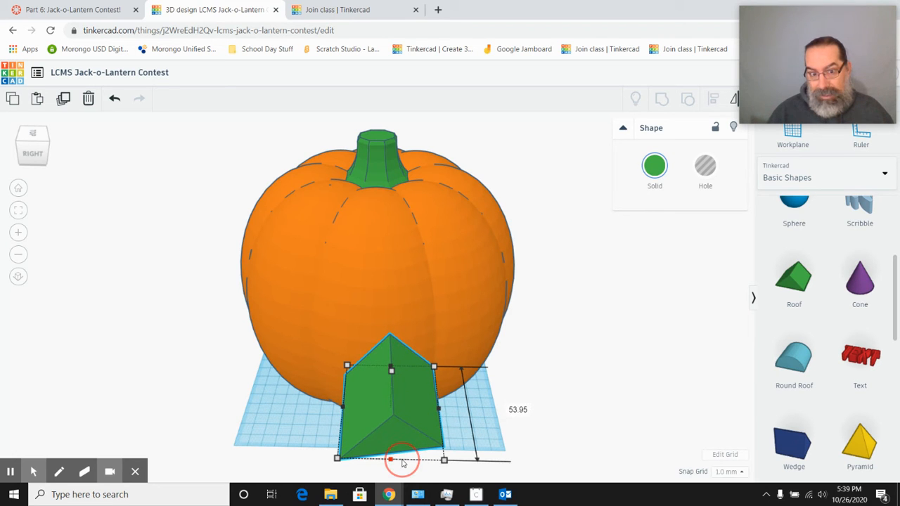
left_click_drag(405, 425, 401, 322)
right_click_drag(491, 344, 486, 313)
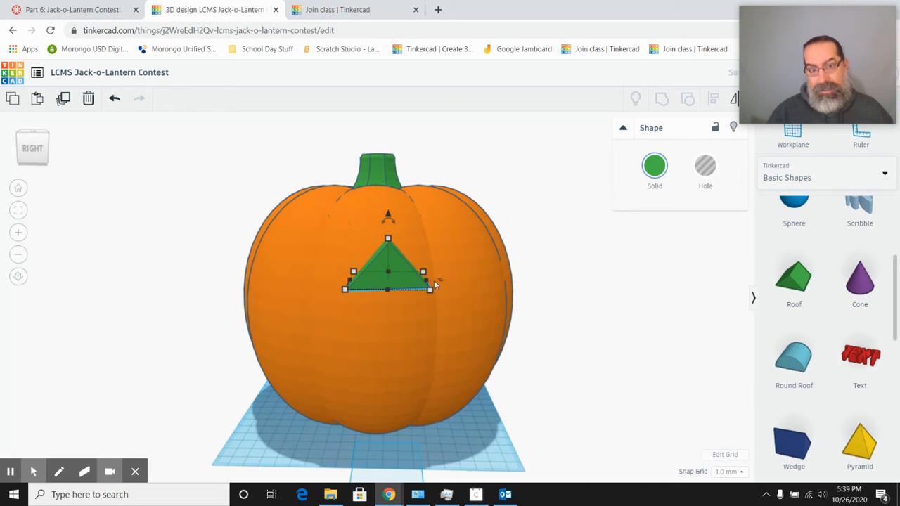
Shift the roof sideways to the right eye position, turn it to follow the pumpkin's curve, and raise it to 126 mm.
mouse_move(388, 215)
left_mouse_down()
mouse_move(389, 201)
mouse_move(390, 224)
left_mouse_up()
left_click_drag(394, 284, 452, 288)
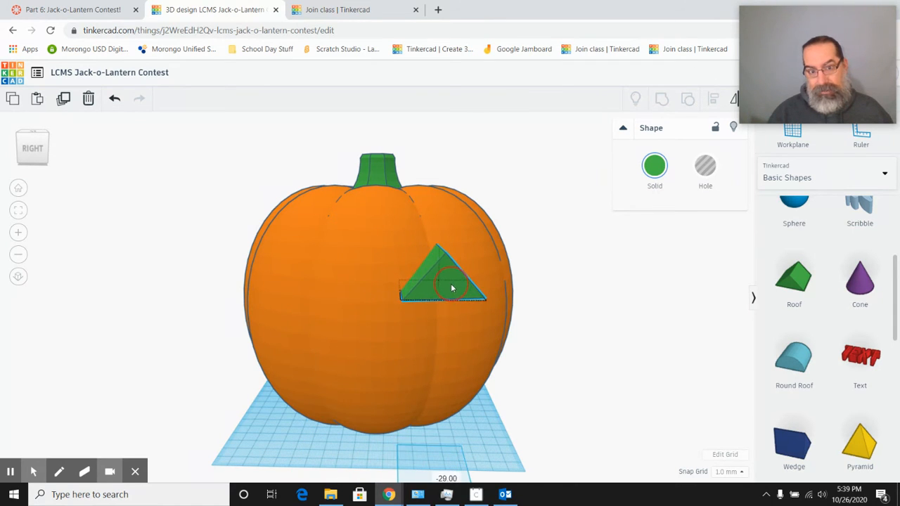
right_click_drag(472, 297, 552, 334)
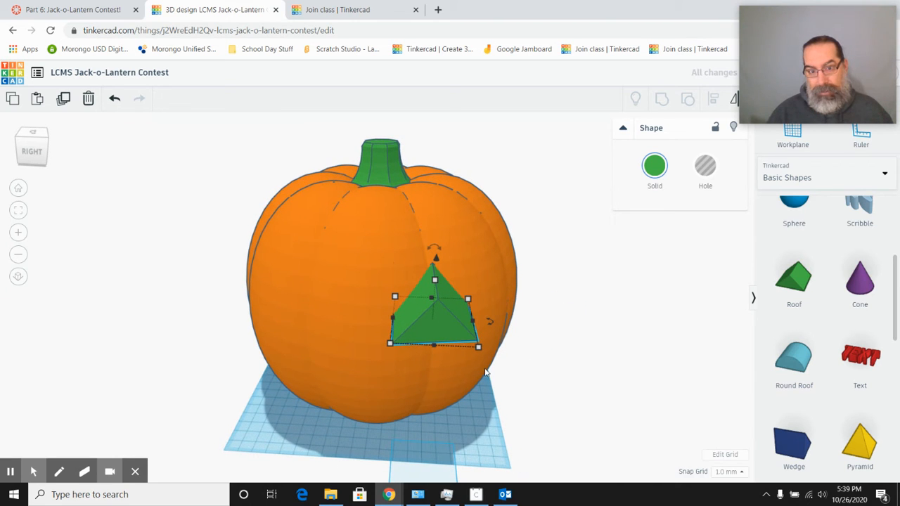
mouse_move(495, 326)
left_click_drag(495, 325, 497, 317)
left_click_drag(438, 329, 446, 317)
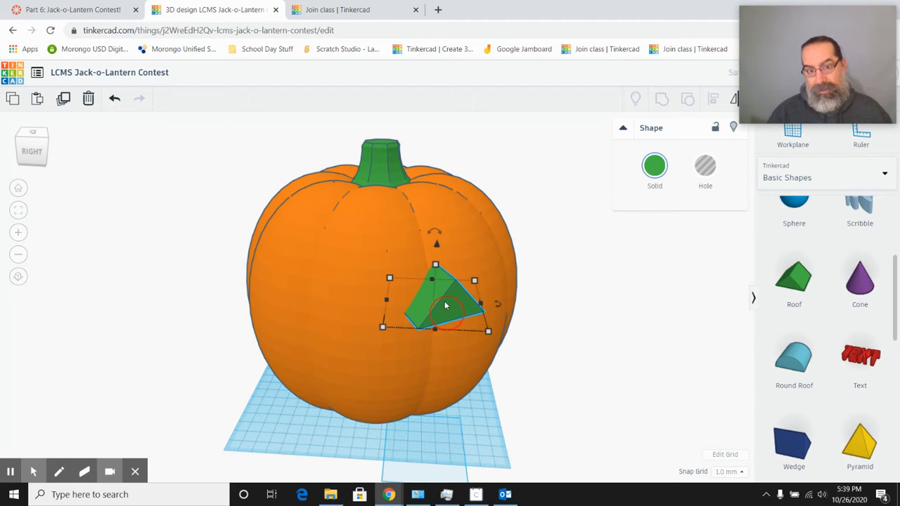
left_click_drag(436, 244, 442, 226)
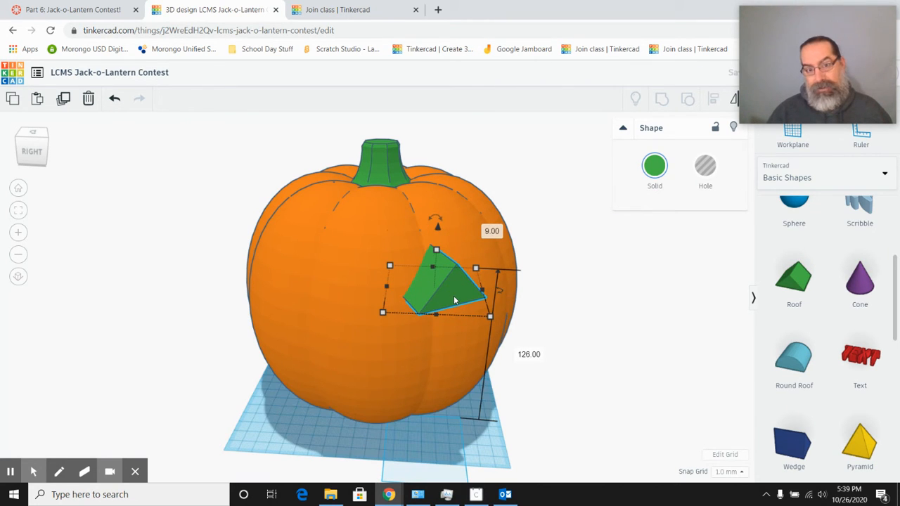
Copy and paste the roof eye, and place the duplicate on the left side of the pumpkin's face.
left_click(454, 296)
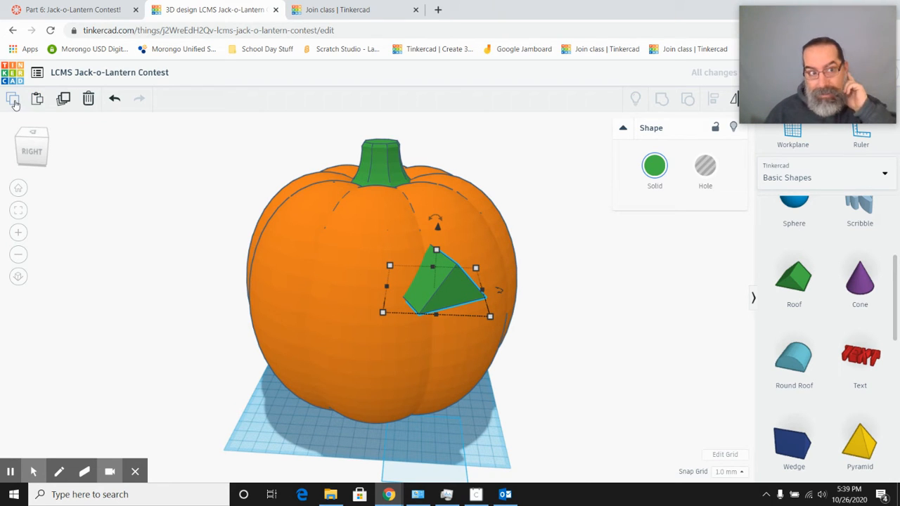
left_click(38, 99)
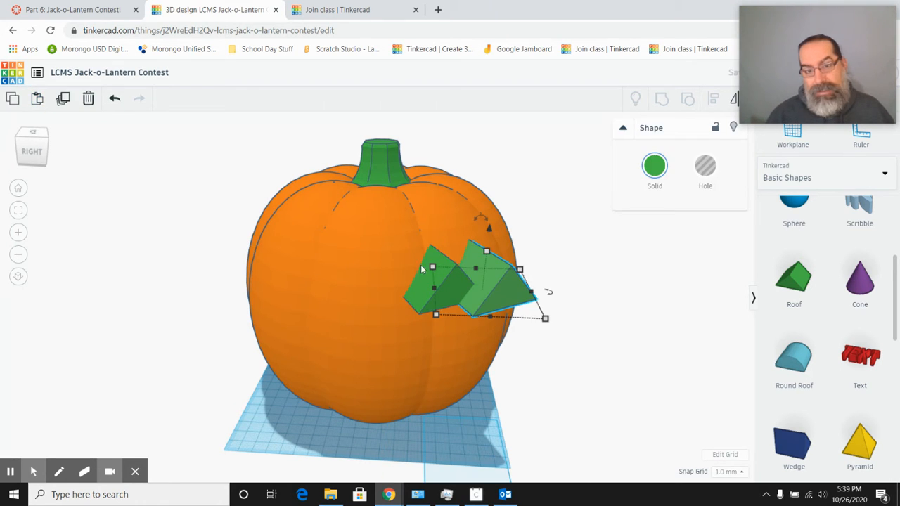
left_click_drag(485, 299, 342, 307)
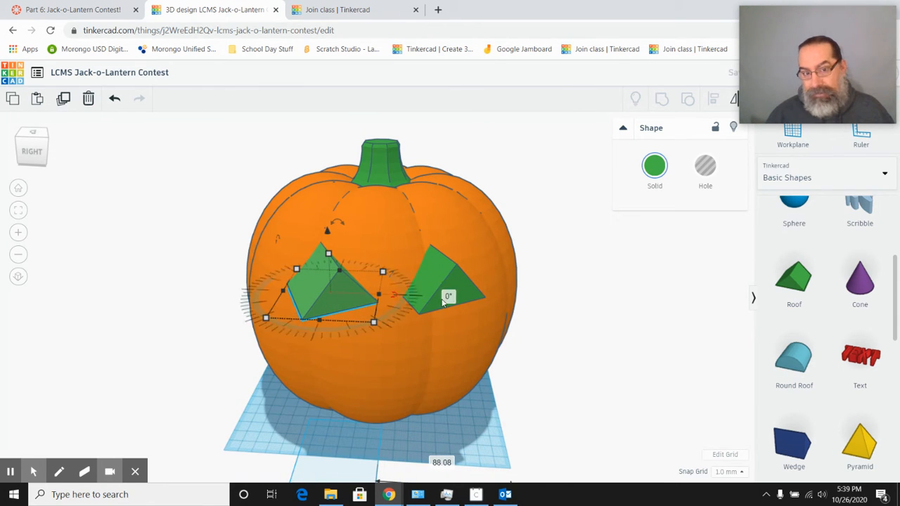
Mirror the left roof eye horizontally and move it slightly toward the middle of the face.
left_click(738, 101)
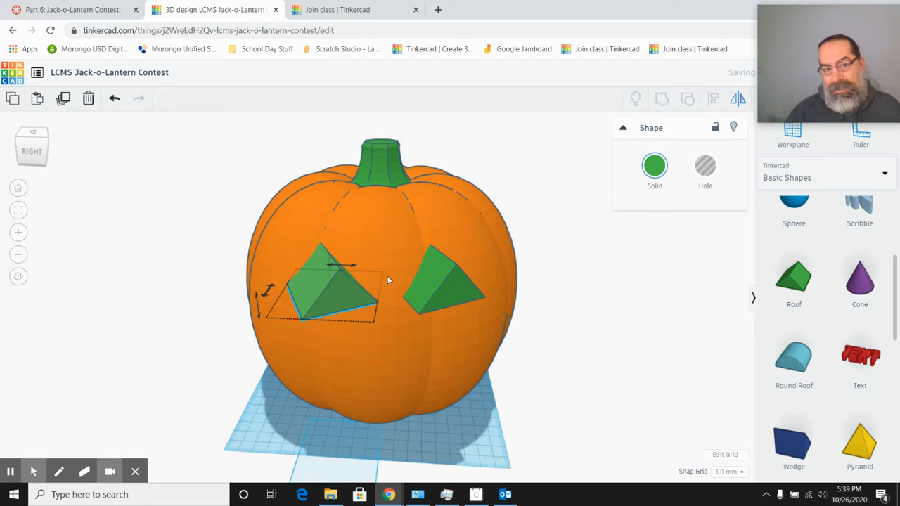
left_click(351, 270)
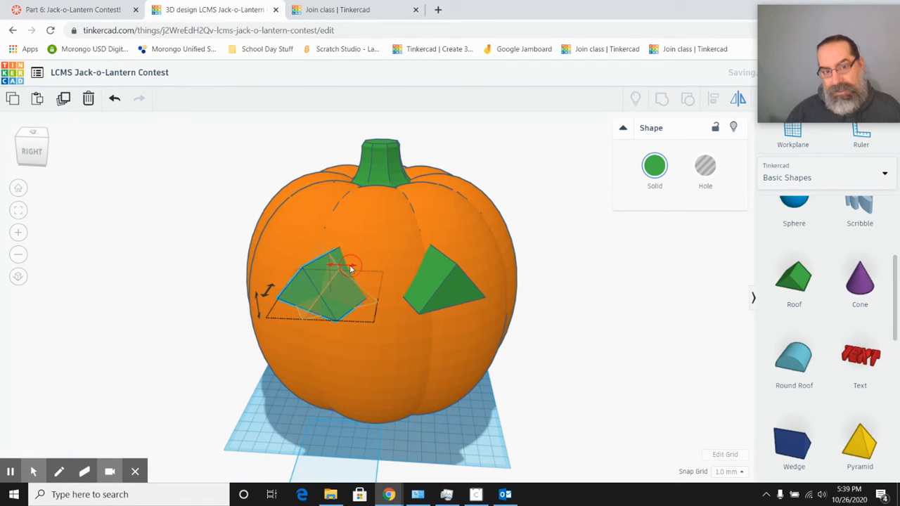
left_click(323, 301)
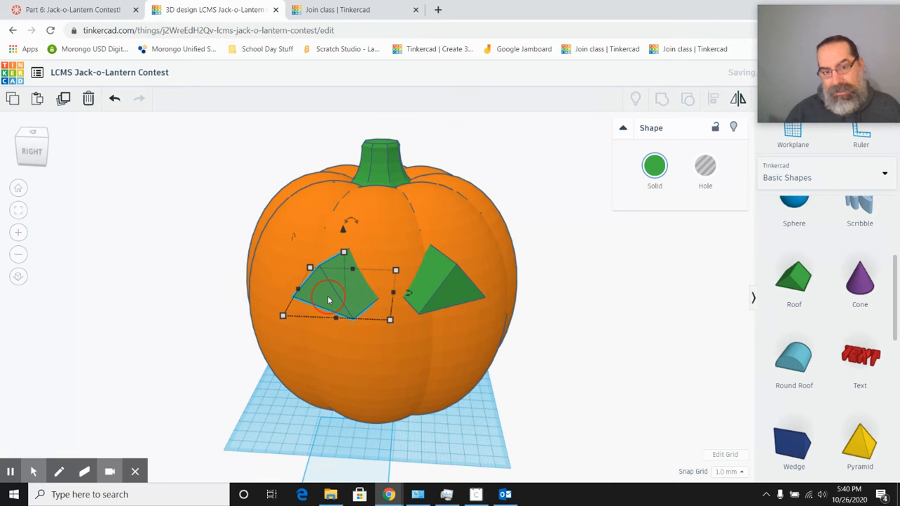
left_click_drag(324, 295, 324, 295)
right_click_drag(489, 357, 482, 338)
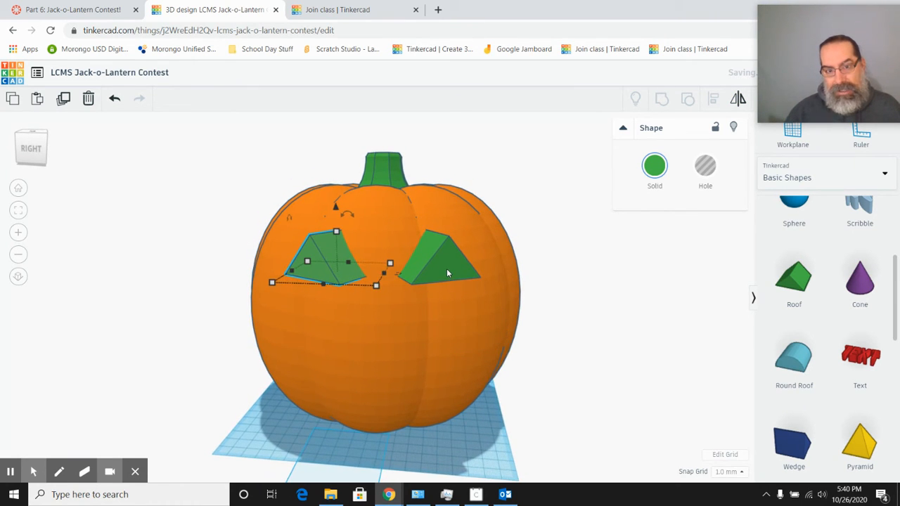
Lower both roof eyes to a similar level, moving the left one down 7 mm to 119 mm.
left_click(448, 271)
left_click_drag(434, 209, 403, 242)
left_click(327, 258)
left_click_drag(337, 211, 338, 224)
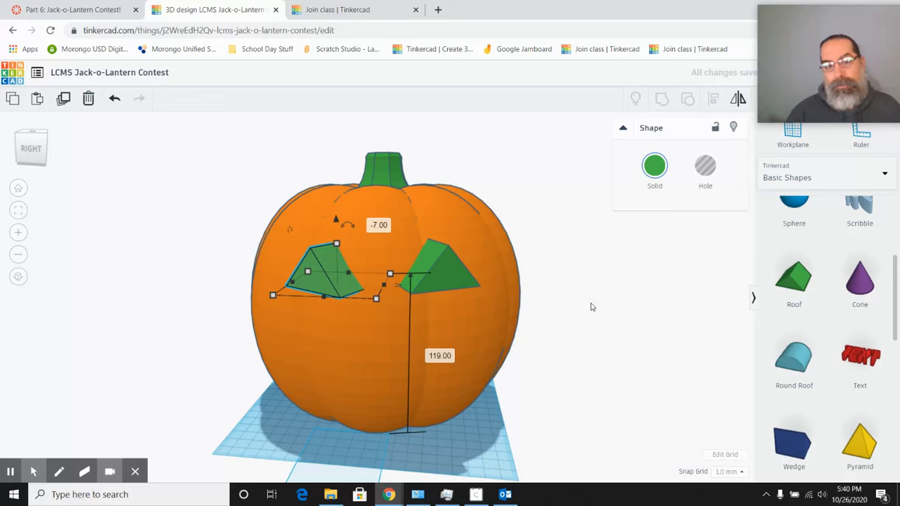
Select both roof eyes together and turn them into holes.
left_click(445, 283)
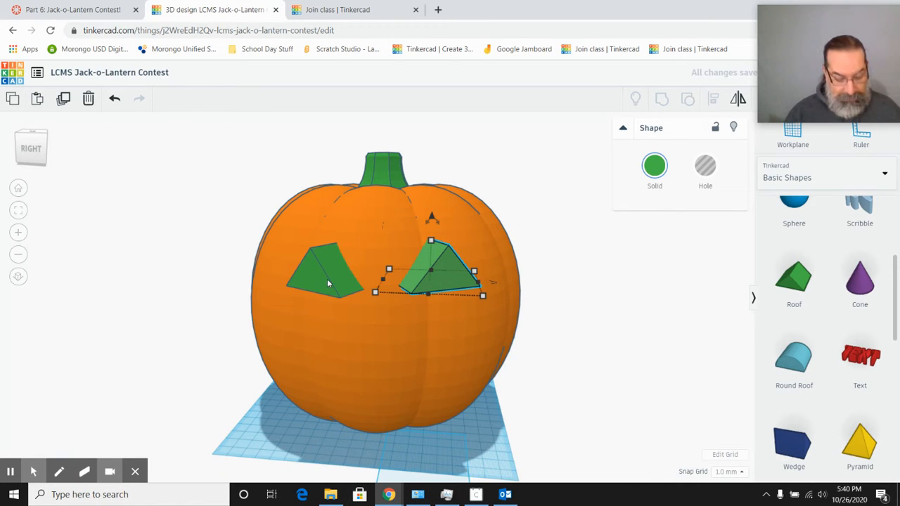
left_click(327, 281, "shift")
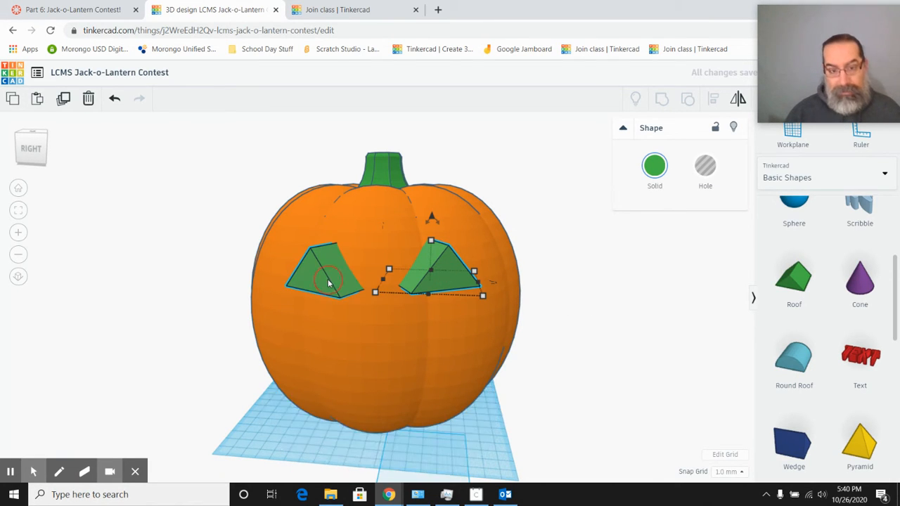
left_click(705, 168)
left_click(643, 335)
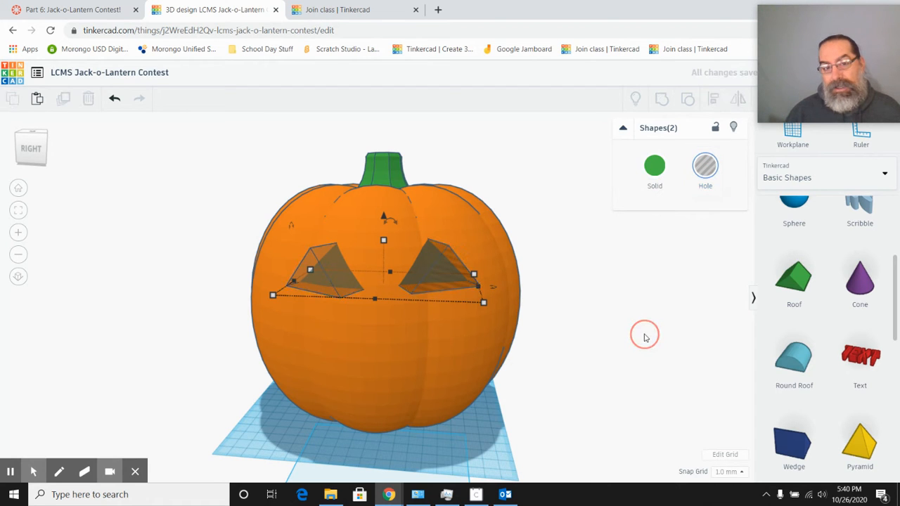
Group the two hole shapes with the pumpkin to cut out both eyes.
left_click_drag(197, 193, 602, 352)
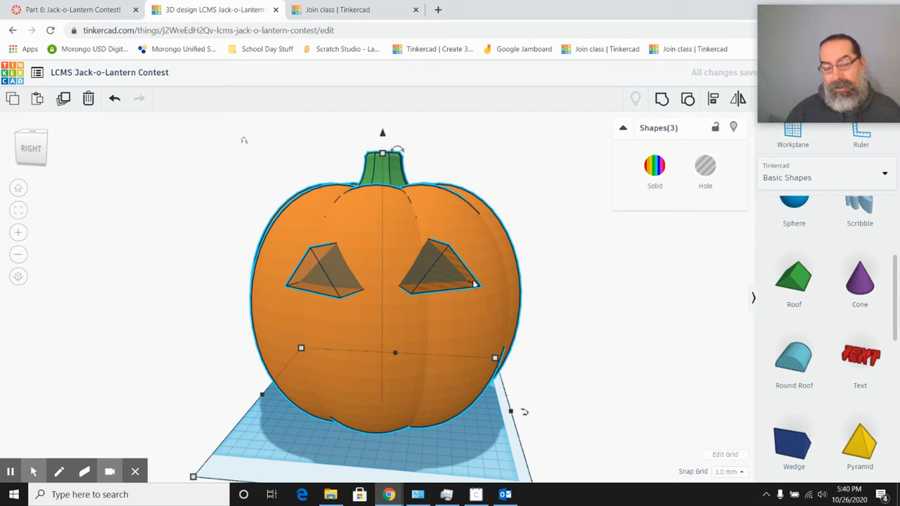
left_click(662, 99)
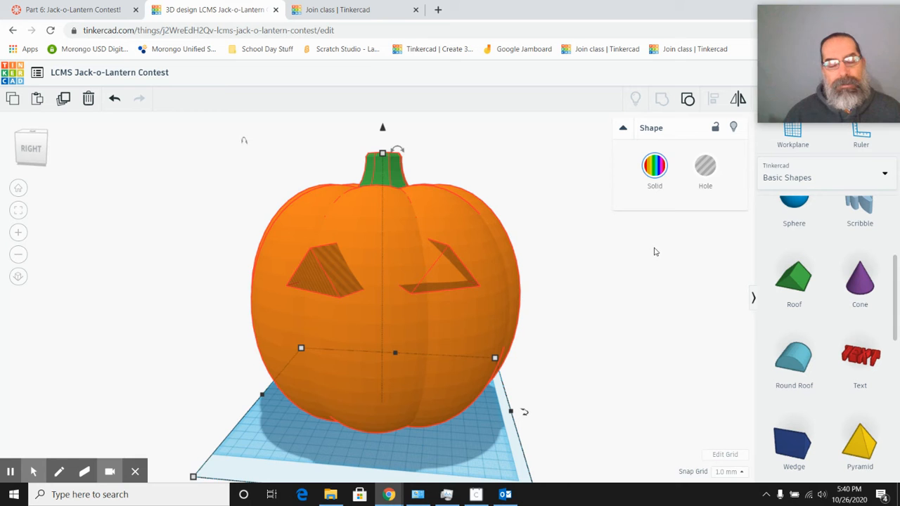
key("ctrl+g")
left_click(654, 253)
right_click_drag(641, 309, 562, 314)
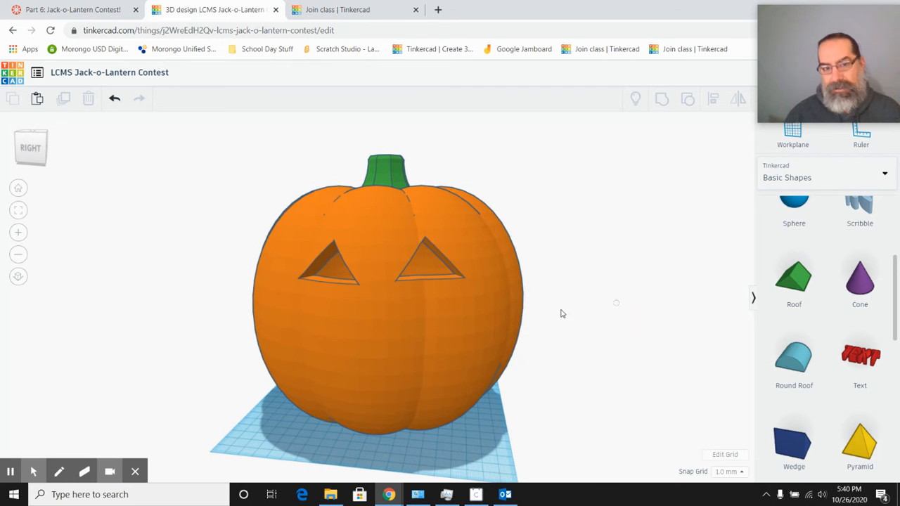
right_click_drag(555, 299, 567, 295)
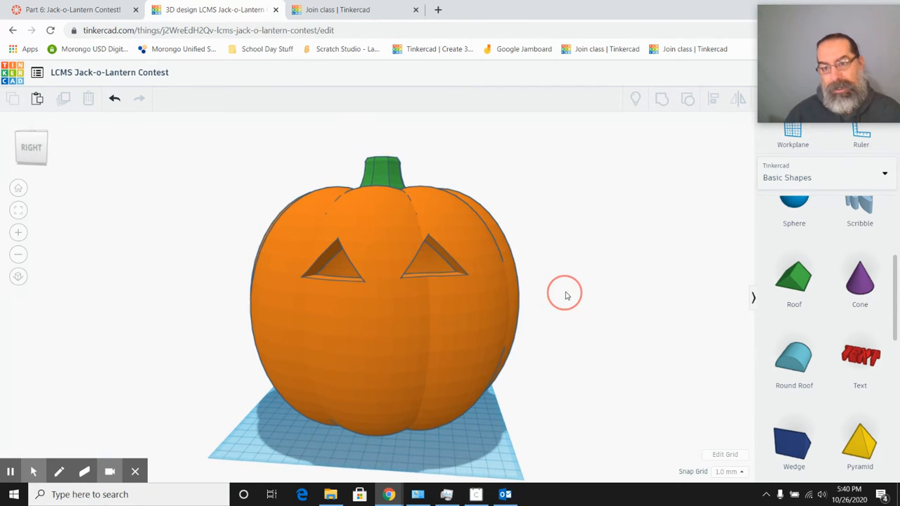
Place a new workplane on the pumpkin's front surface, centered below the eyes.
left_click(795, 139)
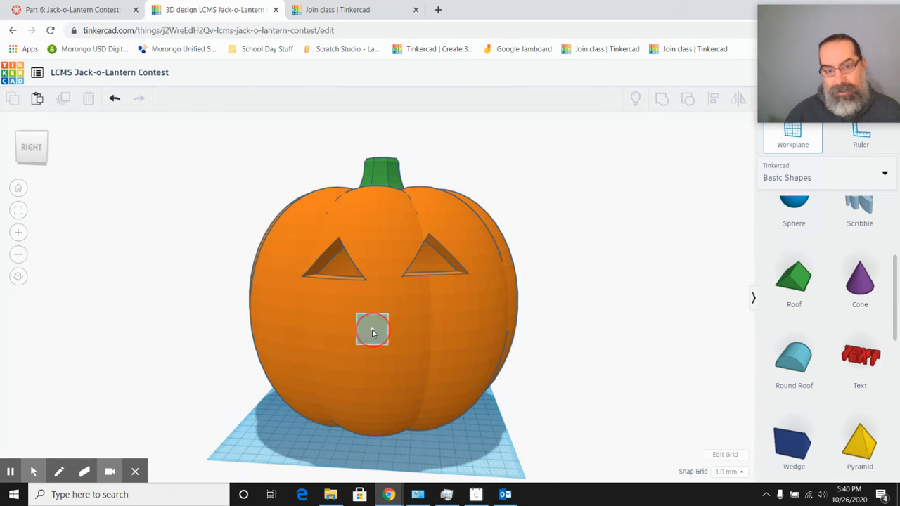
left_click(377, 335)
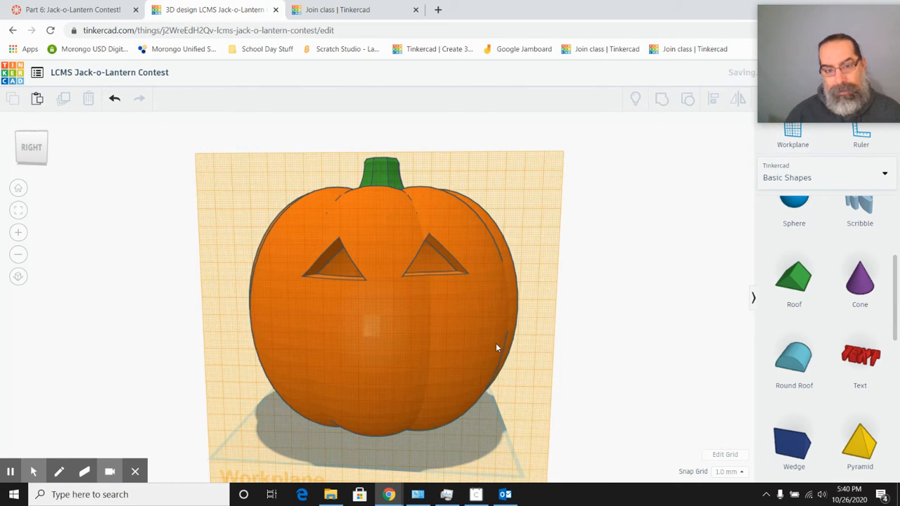
Place a Text shape from the Text and numbers collection on the pumpkin's front below the eyes and adjust its depth.
mouse_move(601, 339)
right_mouse_down()
mouse_move(619, 327)
mouse_move(605, 334)
right_mouse_up()
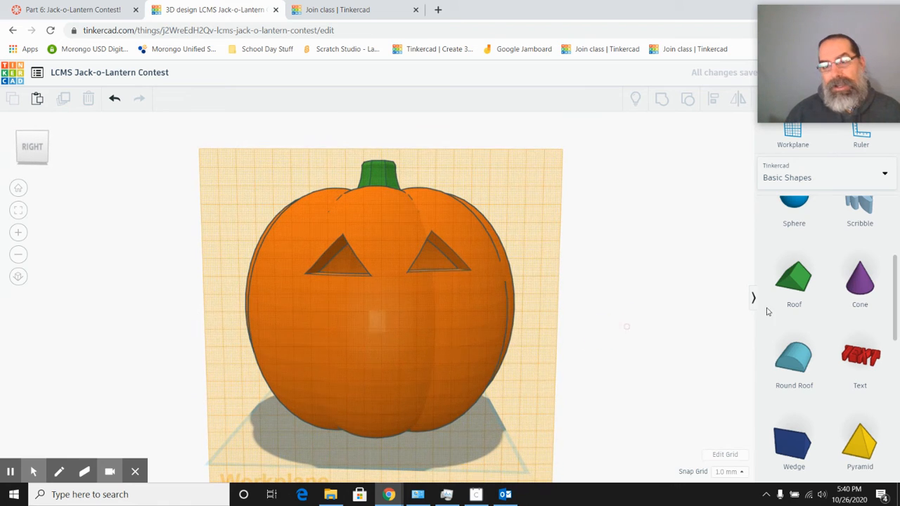
left_click(823, 178)
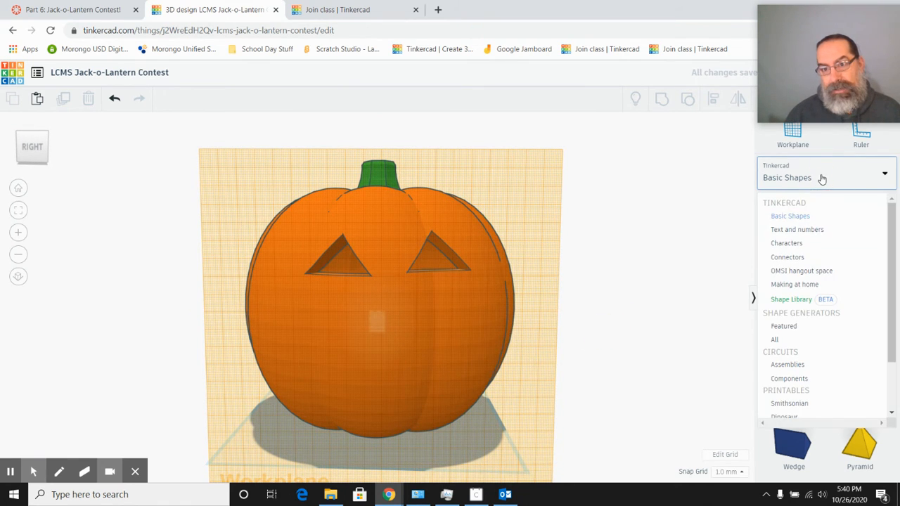
left_click(809, 230)
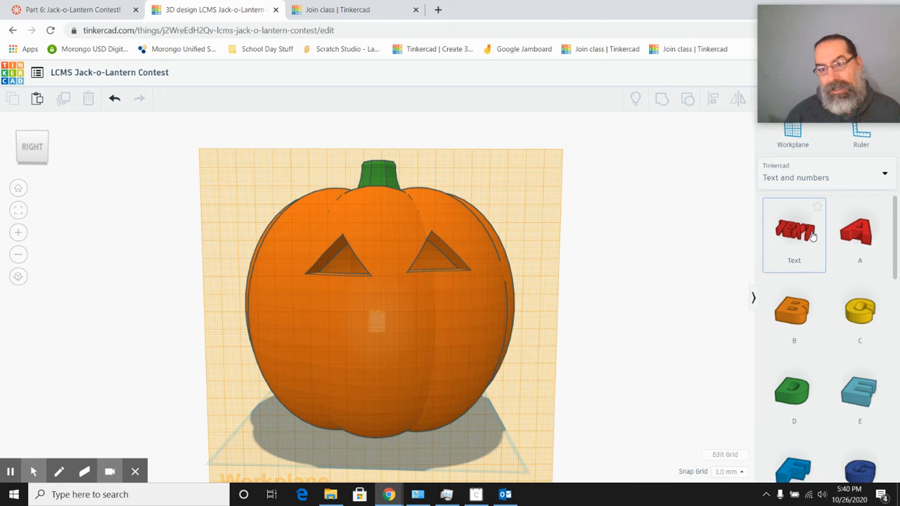
left_click_drag(802, 234, 394, 314)
right_click_drag(511, 255, 496, 280)
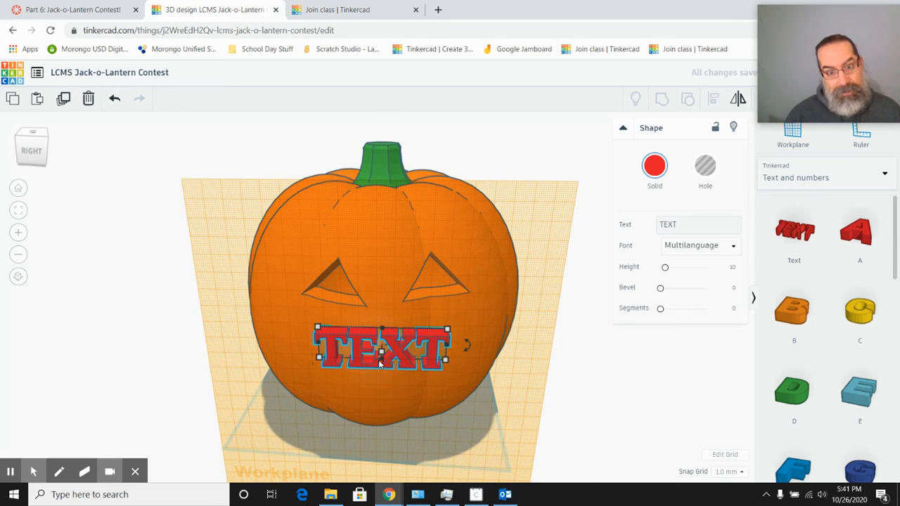
mouse_move(383, 356)
left_mouse_down()
mouse_move(399, 406)
mouse_move(378, 407)
mouse_move(387, 370)
left_mouse_up()
Turn the text into a hole and group it with the pumpkin to carve the letters.
left_click(707, 172)
left_click(493, 273)
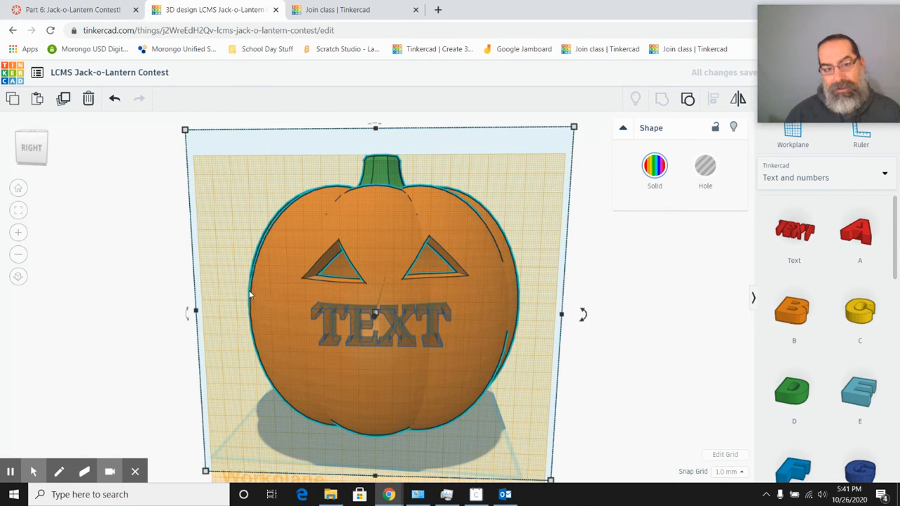
left_click_drag(146, 232, 526, 367)
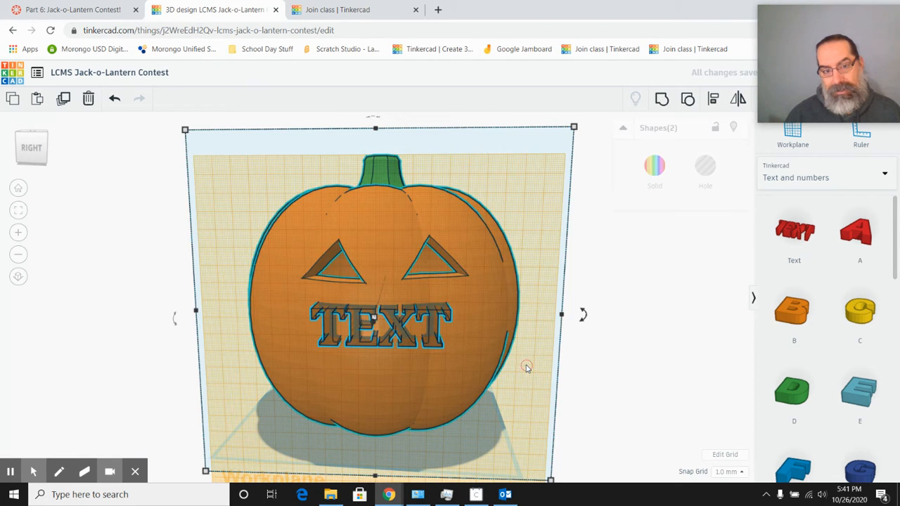
left_click(665, 100)
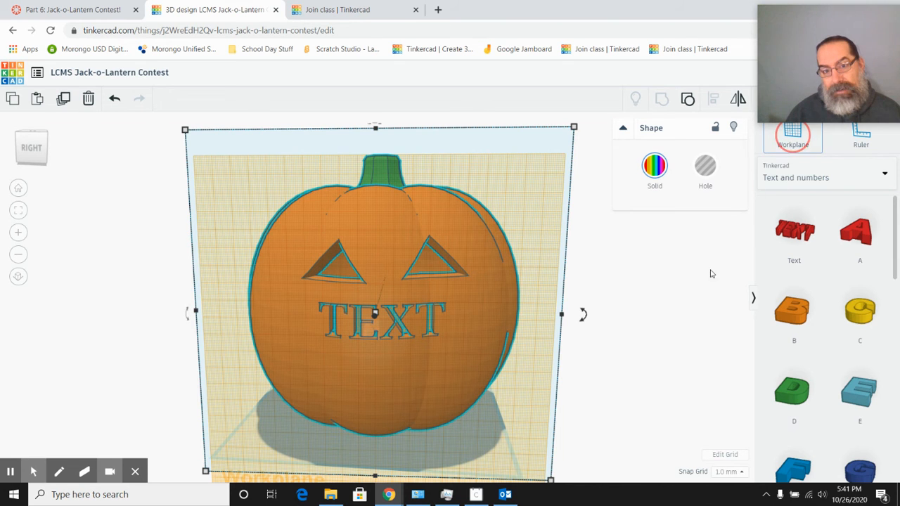
Return the workplane to the base, and place a new workplane on the pumpkin's front below the carved text.
left_click(693, 302)
left_click(627, 256)
mouse_move(583, 336)
right_mouse_down()
mouse_move(563, 328)
mouse_move(538, 336)
mouse_move(561, 349)
mouse_move(617, 317)
mouse_move(556, 331)
mouse_move(586, 339)
mouse_move(588, 329)
right_mouse_up()
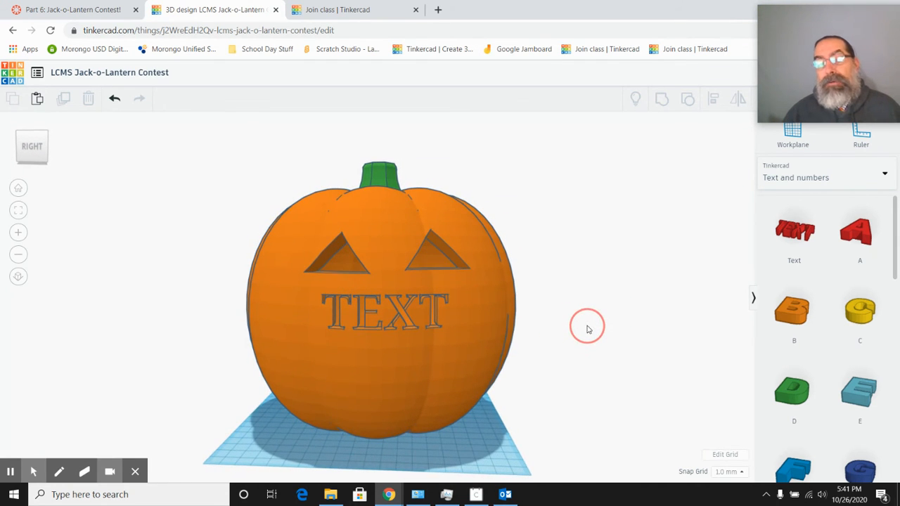
left_click_drag(793, 137, 386, 378)
right_click_drag(672, 352, 665, 331)
Add a Scribble from Basic Shapes below the text, drawn as a filled zigzag-toothed mouth about 45 mm wide and 20 mm tall.
left_click(861, 176)
left_click(781, 214)
mouse_move(860, 407)
left_mouse_down()
mouse_move(438, 420)
mouse_move(378, 359)
mouse_move(381, 351)
left_mouse_up()
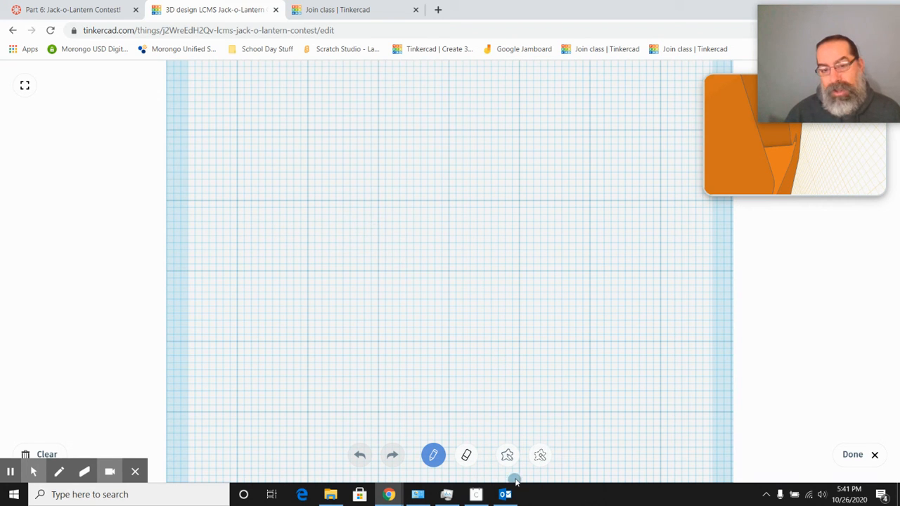
left_click(507, 459)
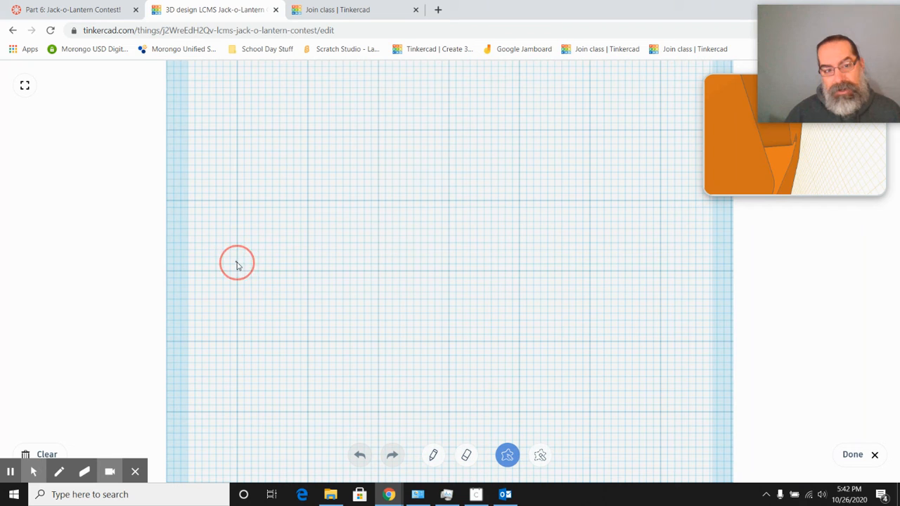
mouse_move(248, 243)
left_mouse_down()
mouse_move(271, 188)
mouse_move(306, 251)
mouse_move(339, 193)
mouse_move(359, 246)
mouse_move(391, 198)
mouse_move(403, 236)
mouse_move(422, 247)
mouse_move(448, 197)
mouse_move(483, 248)
mouse_move(505, 206)
mouse_move(546, 266)
mouse_move(535, 307)
mouse_move(512, 260)
mouse_move(474, 307)
mouse_move(447, 259)
mouse_move(422, 320)
mouse_move(381, 255)
mouse_move(341, 316)
mouse_move(333, 270)
mouse_move(282, 269)
mouse_move(242, 306)
mouse_move(231, 269)
left_mouse_up()
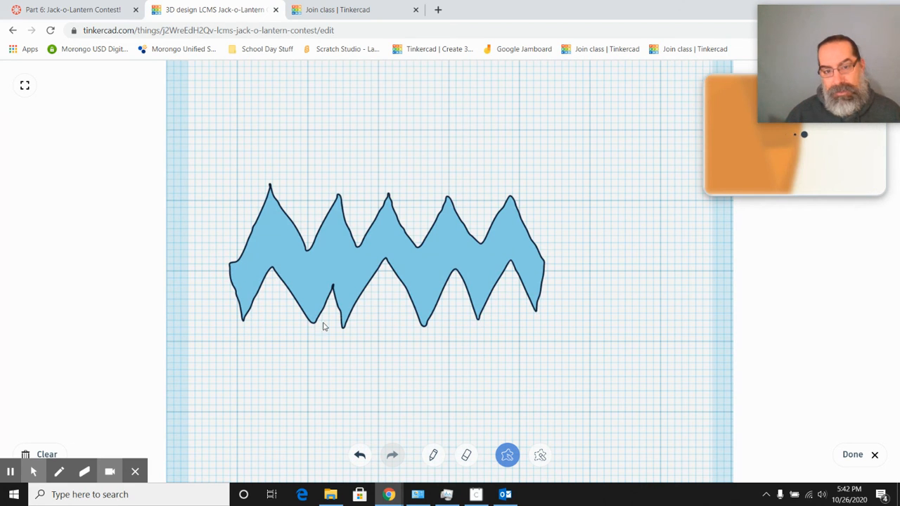
left_click(851, 455)
Sink the mouth scribble 13 mm into the pumpkin's front and shift it sideways below the text.
right_click_drag(629, 370, 377, 330)
mouse_move(379, 319)
left_mouse_down()
mouse_move(388, 375)
mouse_move(386, 325)
mouse_move(401, 346)
left_mouse_up()
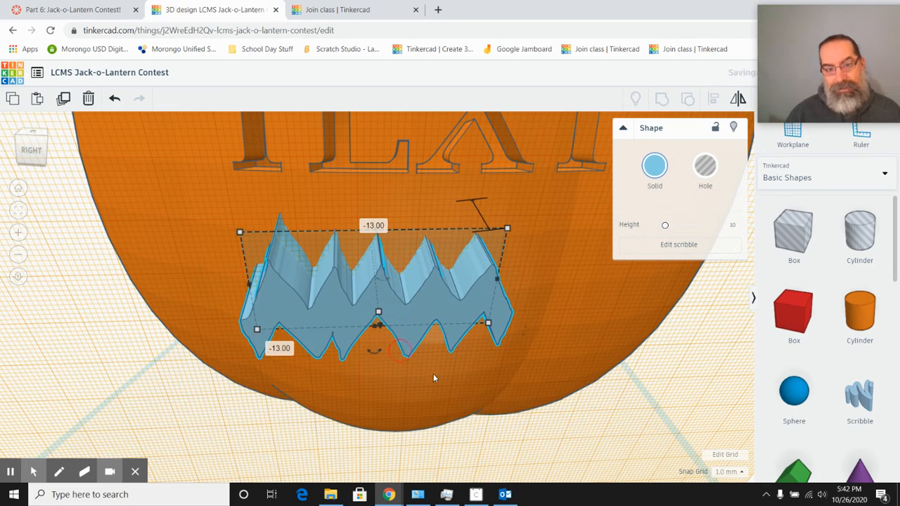
scroll(472, 376, "down", 4)
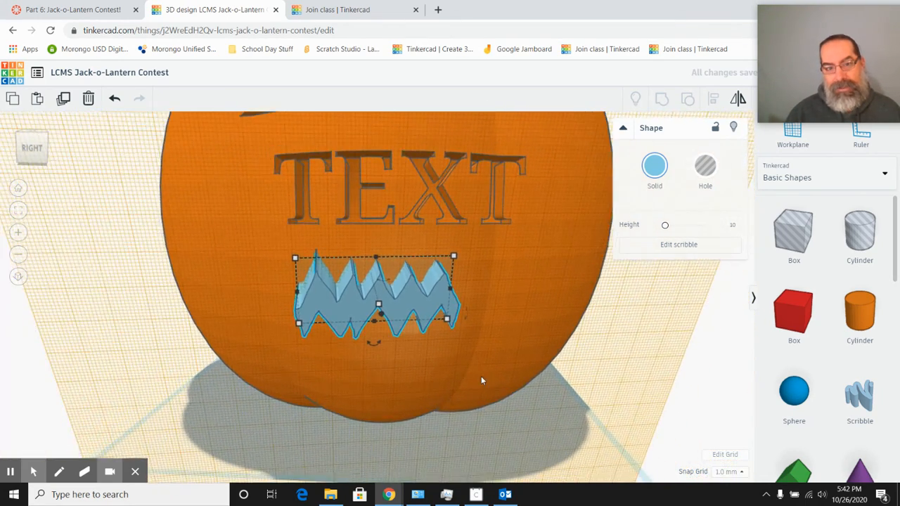
left_click_drag(411, 306, 437, 301)
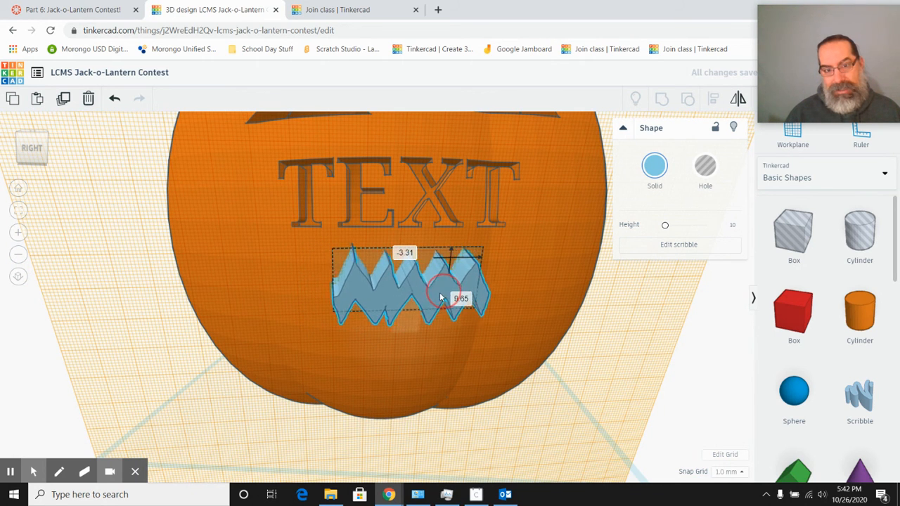
Enlarge the mouth scribble and reposition it centered beneath the text.
mouse_move(327, 320)
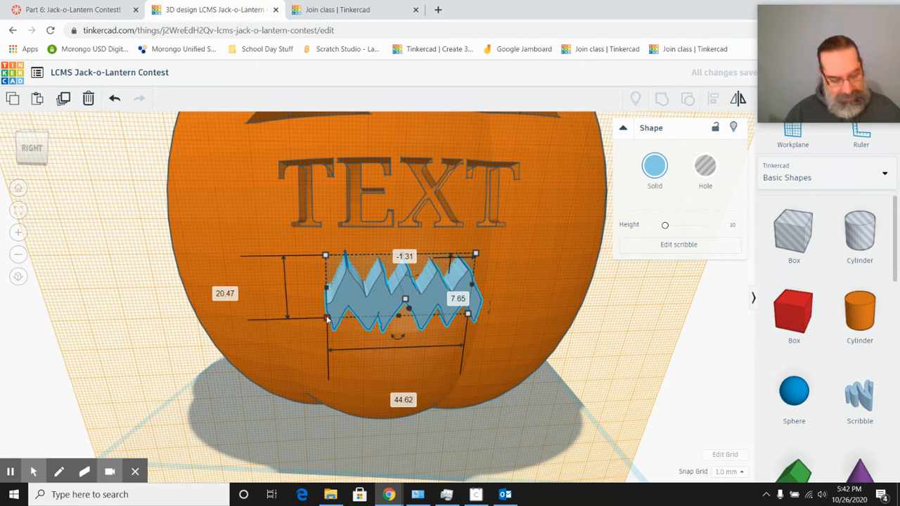
left_click_drag(327, 320, 277, 347)
mouse_move(344, 336)
left_mouse_down()
mouse_move(352, 322)
mouse_move(391, 325)
left_mouse_up()
mouse_move(391, 325)
right_mouse_down()
mouse_move(529, 388)
mouse_move(528, 396)
mouse_move(524, 371)
mouse_move(560, 371)
right_mouse_up()
scroll(526, 365, "down", 6)
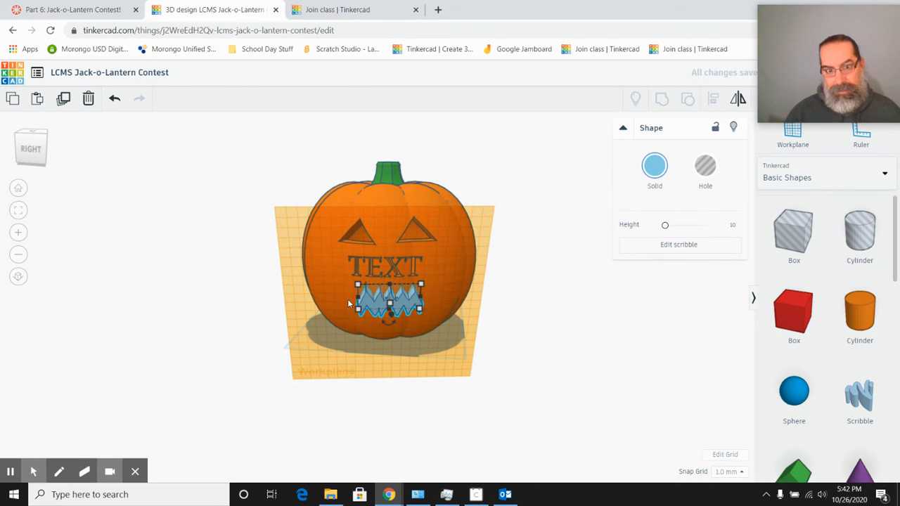
mouse_move(358, 313)
left_mouse_down()
mouse_move(337, 320)
mouse_move(406, 315)
mouse_move(391, 321)
left_mouse_up()
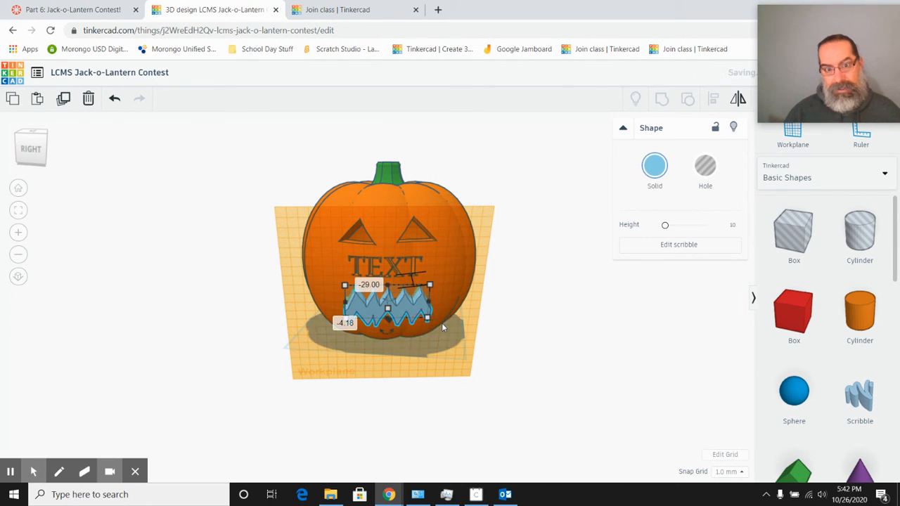
Turn the mouth scribble into a hole and group it with the pumpkin to carve the mouth.
left_click(704, 170)
left_click_drag(194, 178, 525, 358)
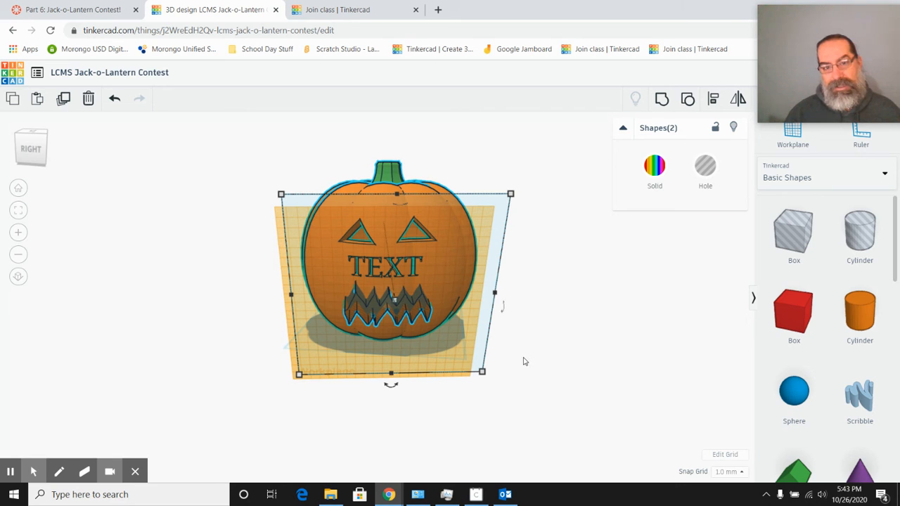
left_click(662, 99)
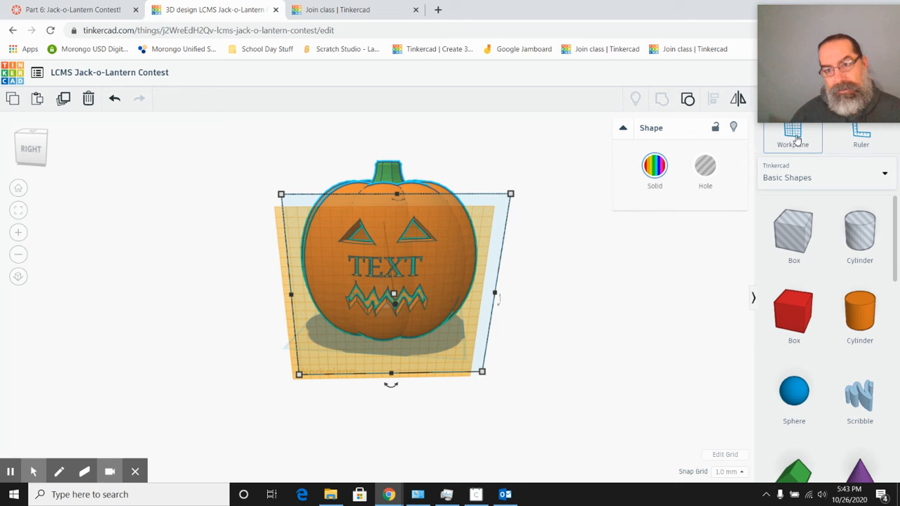
Return the workplane to the base and inspect the carved pumpkin face from an angle.
left_click(673, 311)
left_click(601, 285)
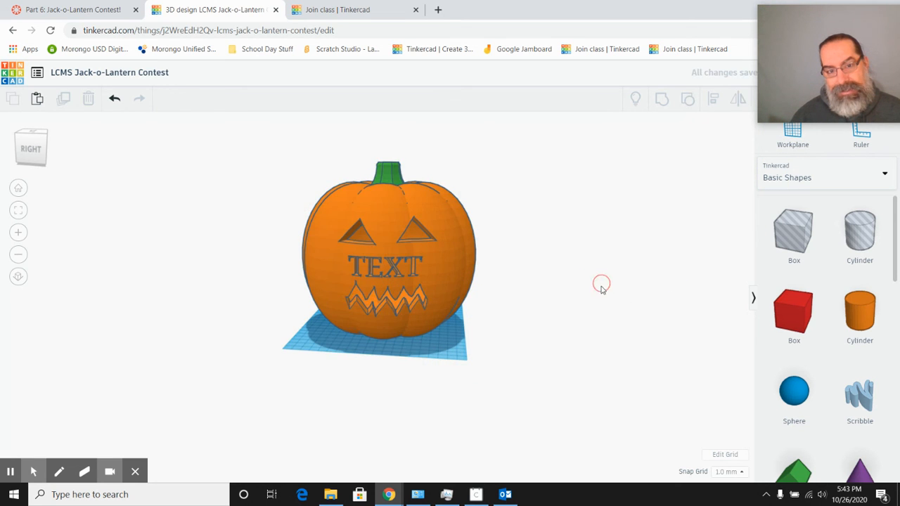
right_click_drag(561, 368, 486, 358)
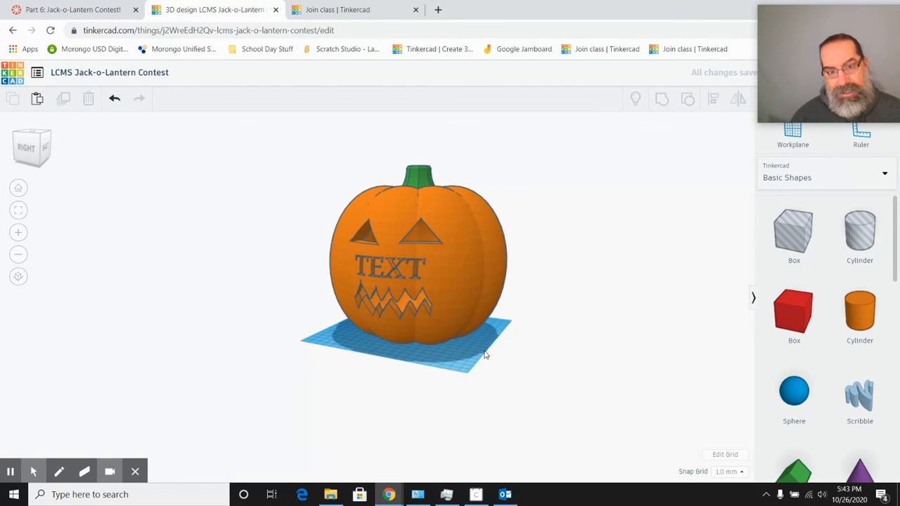
scroll(589, 358, "up", 2)
right_click_drag(589, 358, 526, 324)
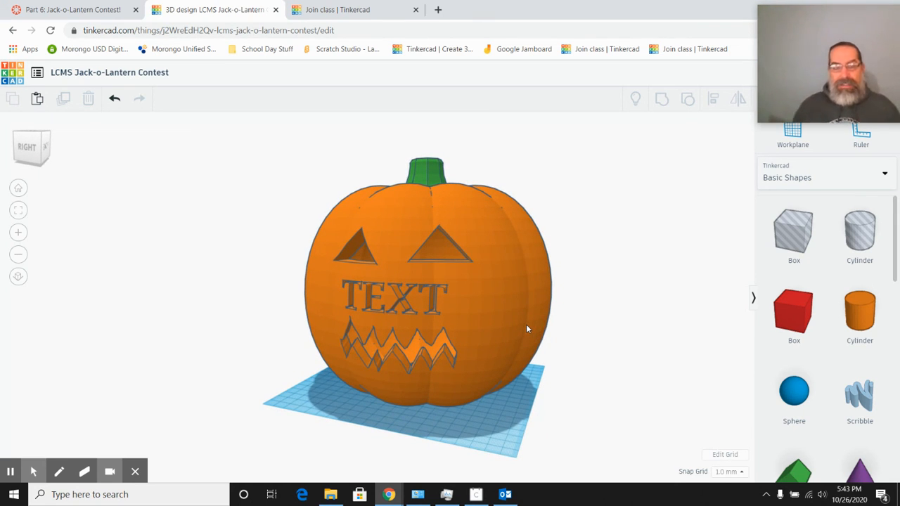